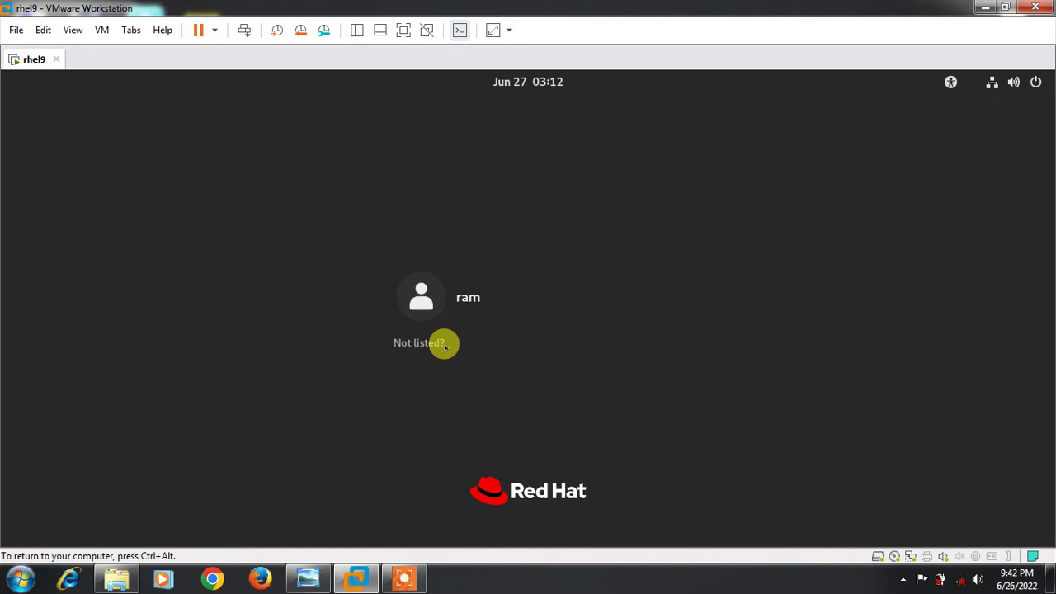
# Sign in to the RHEL guest as root through 'Not listed?', entering the account password with it revealed
pyautogui.click(433, 346)
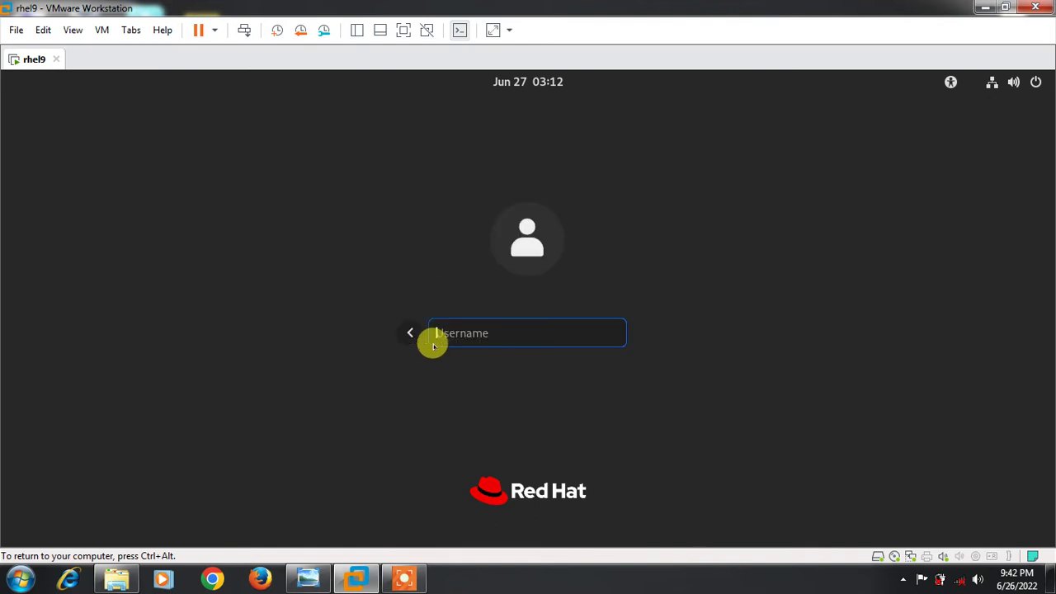
pyautogui.write('root')
pyautogui.press('Return')
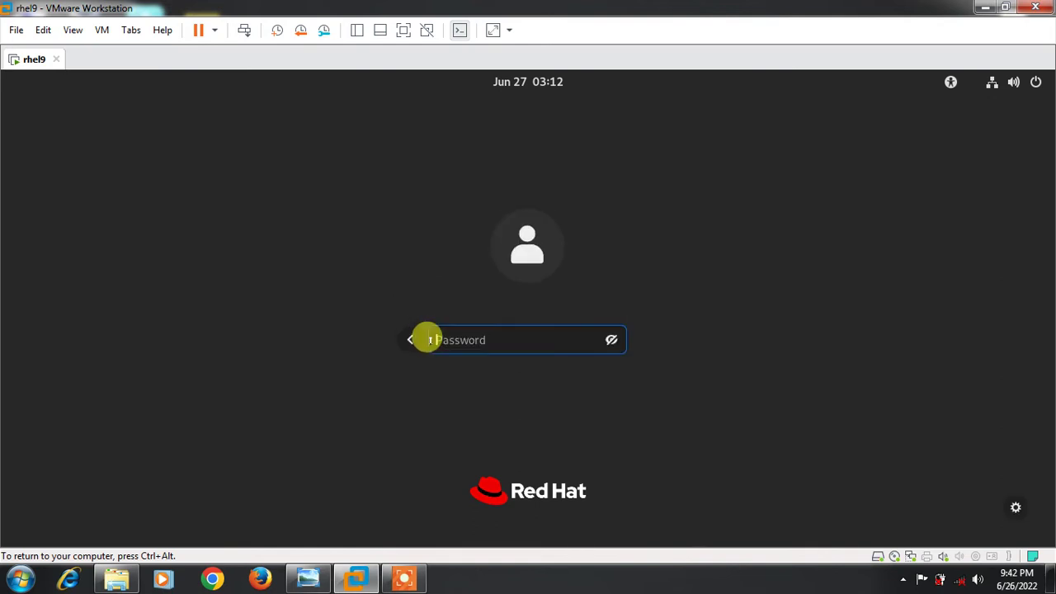
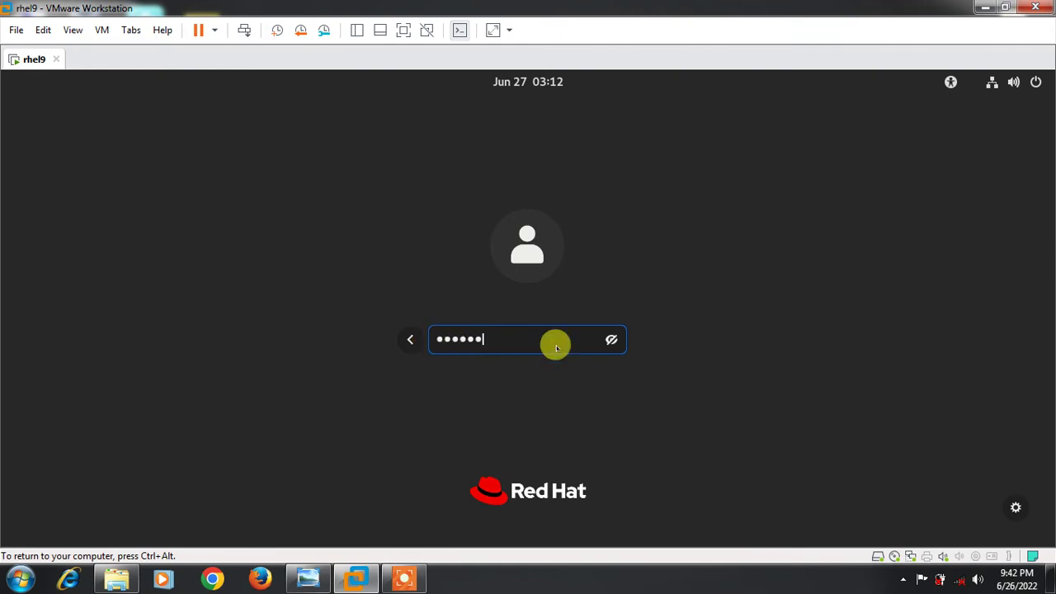
pyautogui.click(610, 338)
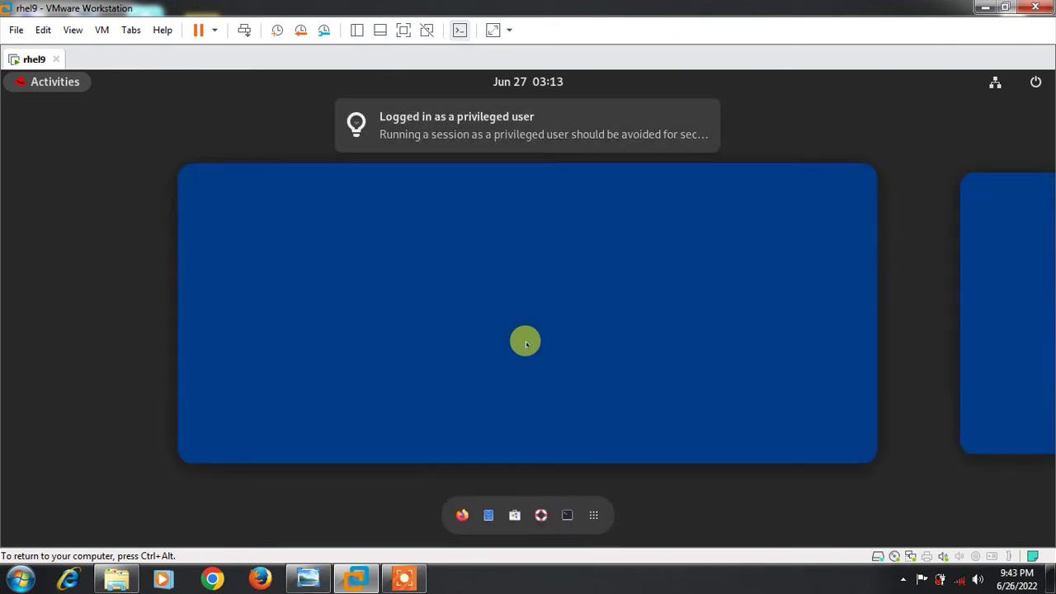
# Open a guest terminal and print /etc/redhat-release, confirming Red Hat Enterprise Linux 9.0 Beta (Plow)
pyautogui.click(567, 515)
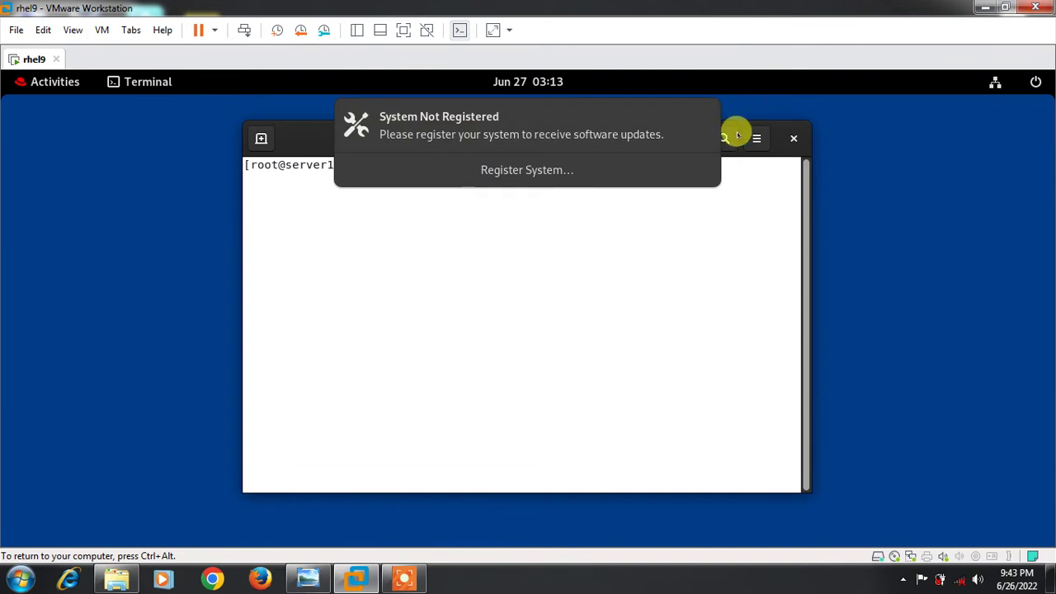
pyautogui.click(703, 115)
pyautogui.write('cat ')
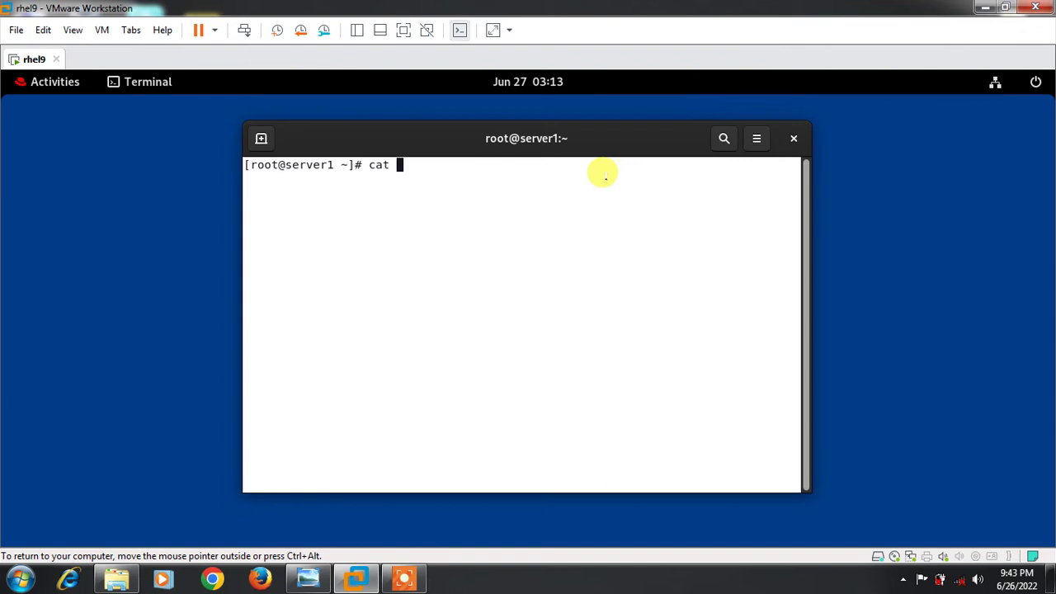
pyautogui.write('/etc/re')
pyautogui.press('Tab')
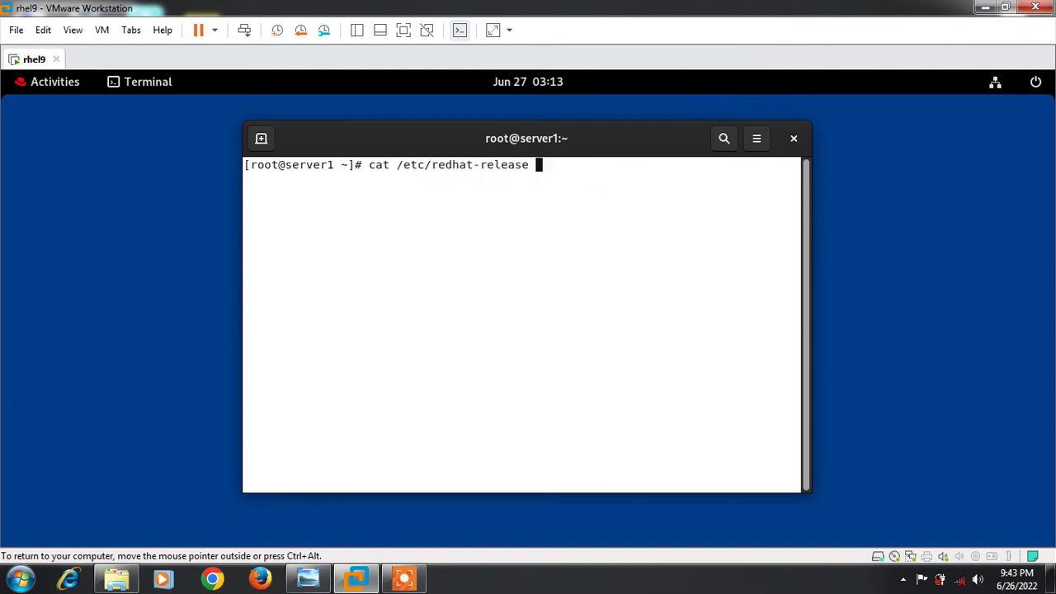
pyautogui.press('Return')
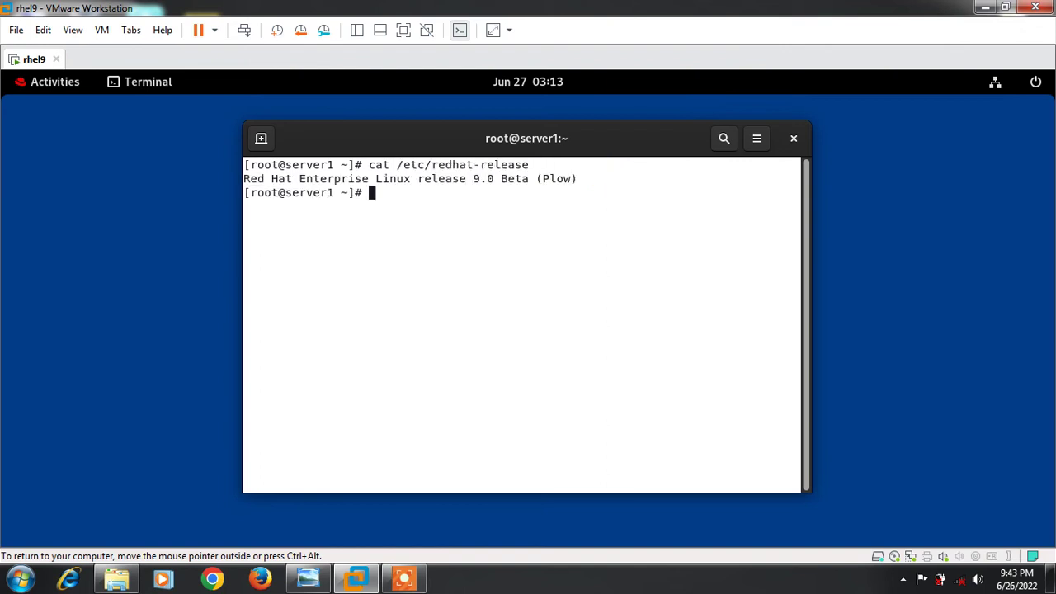
pyautogui.hotkey('ctrl', 'alt')
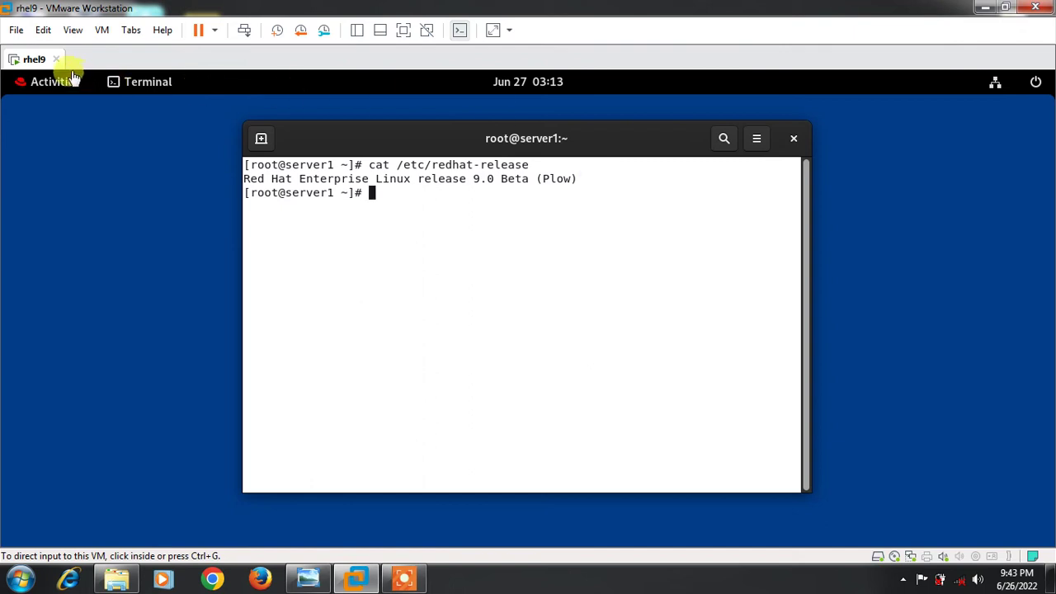
# Reset the rhel9 VM via Power > Reset and halt the GRUB countdown on the standard kernel entry
pyautogui.rightClick(36, 62)
pyautogui.moveTo(123, 92)
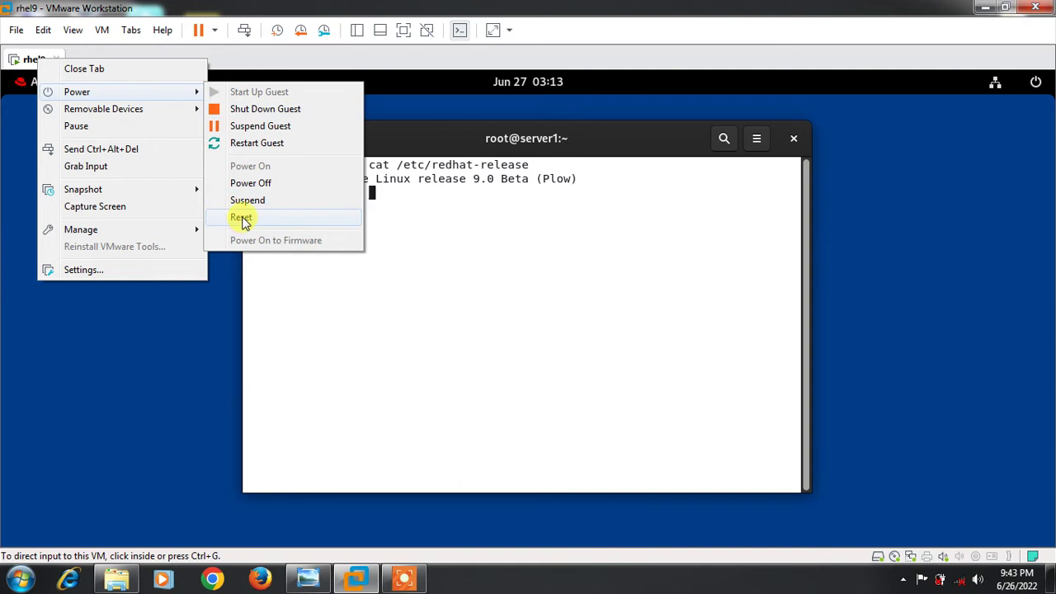
pyautogui.click(242, 218)
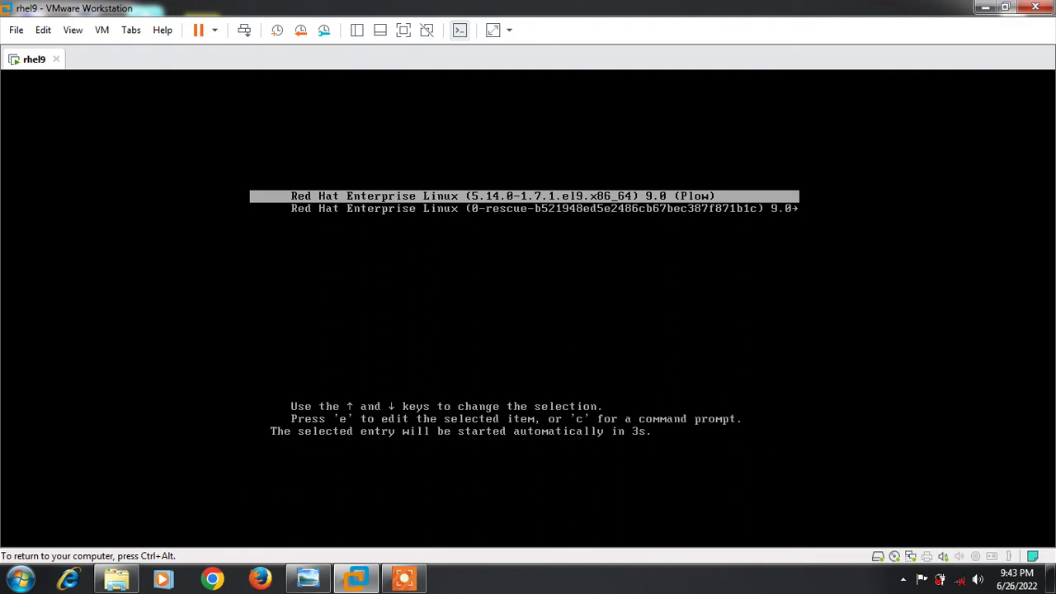
pyautogui.press('Down')
pyautogui.press('Up')
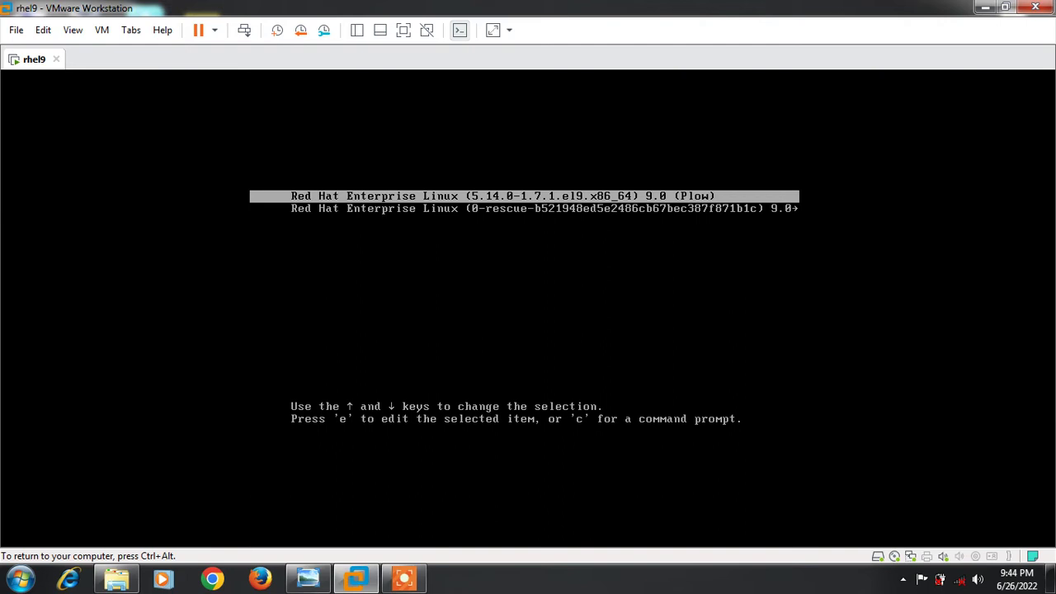
# Edit the default GRUB entry, appending init=/bin/sh to the kernel line, and boot it
pyautogui.press('e')
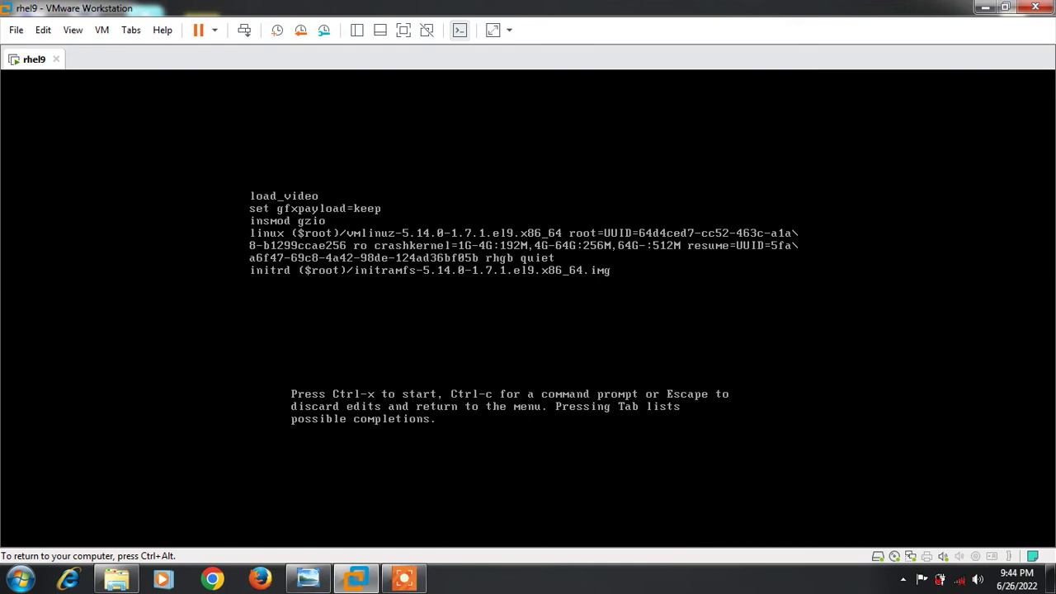
pyautogui.write('init=/')
pyautogui.write('bin/sh')
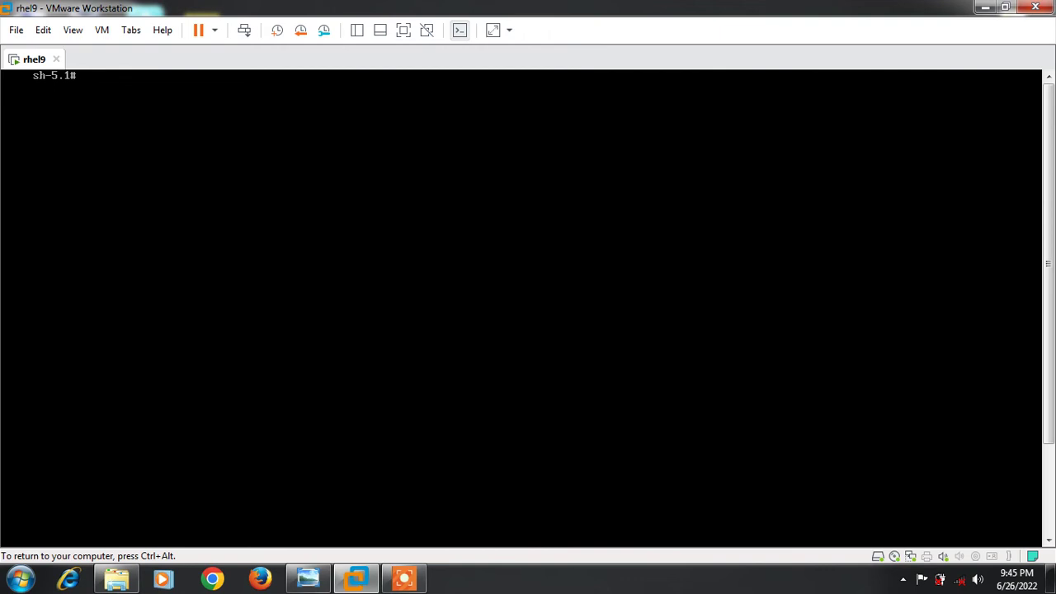
# Load the SELinux policy with /usr/sbin/load_policy -i and remount root read-write
pyautogui.press('Return')
pyautogui.press('Return')
pyautogui.press('Return')
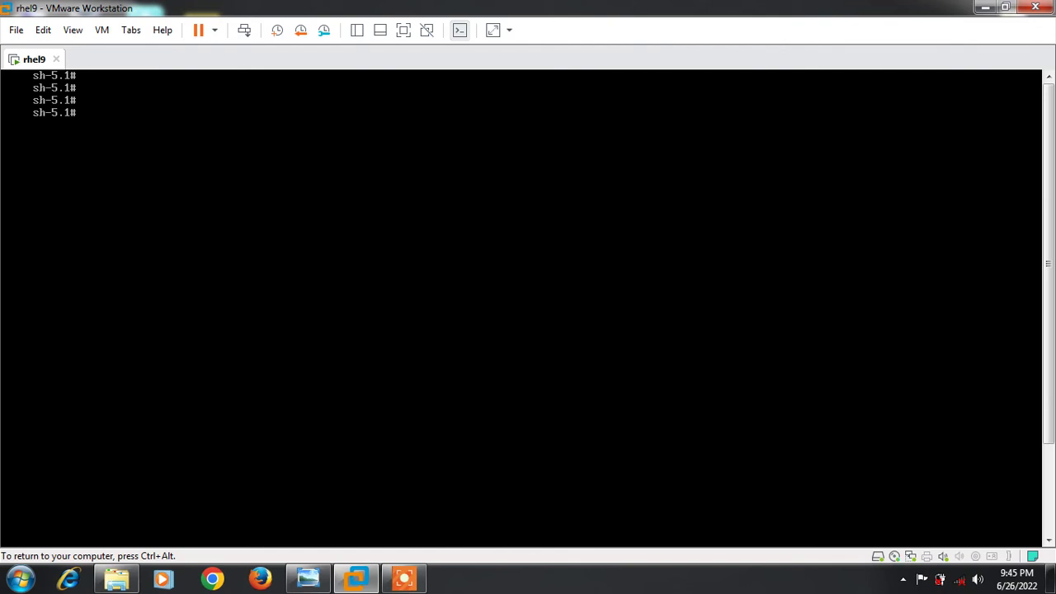
pyautogui.write('/usr/sbin/')
pyautogui.write('lo')
pyautogui.press('Tab')
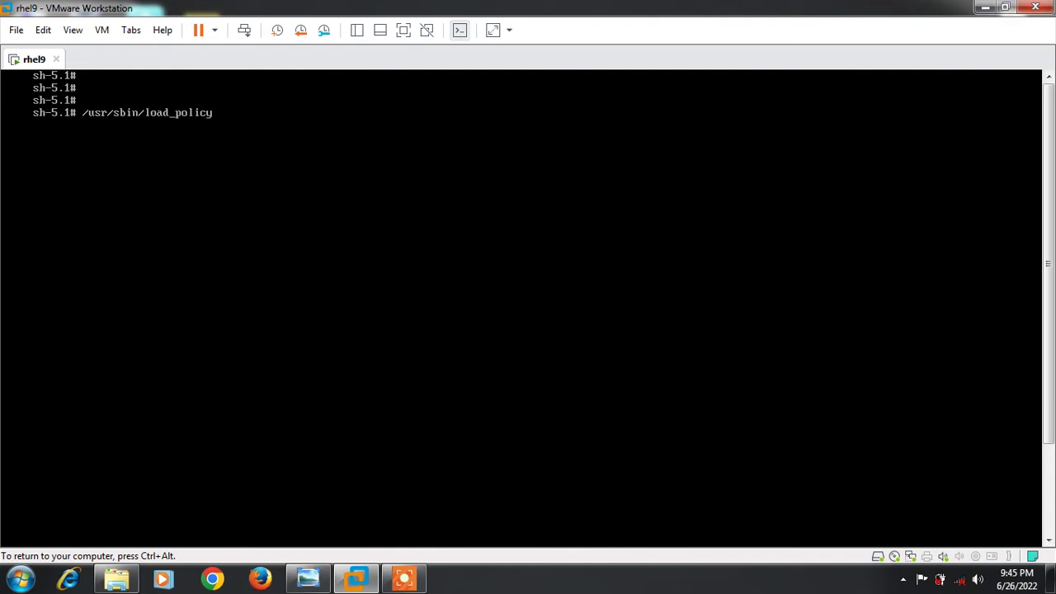
pyautogui.write('-i')
pyautogui.press('Return')
pyautogui.write('mount -')
pyautogui.write('o remo')
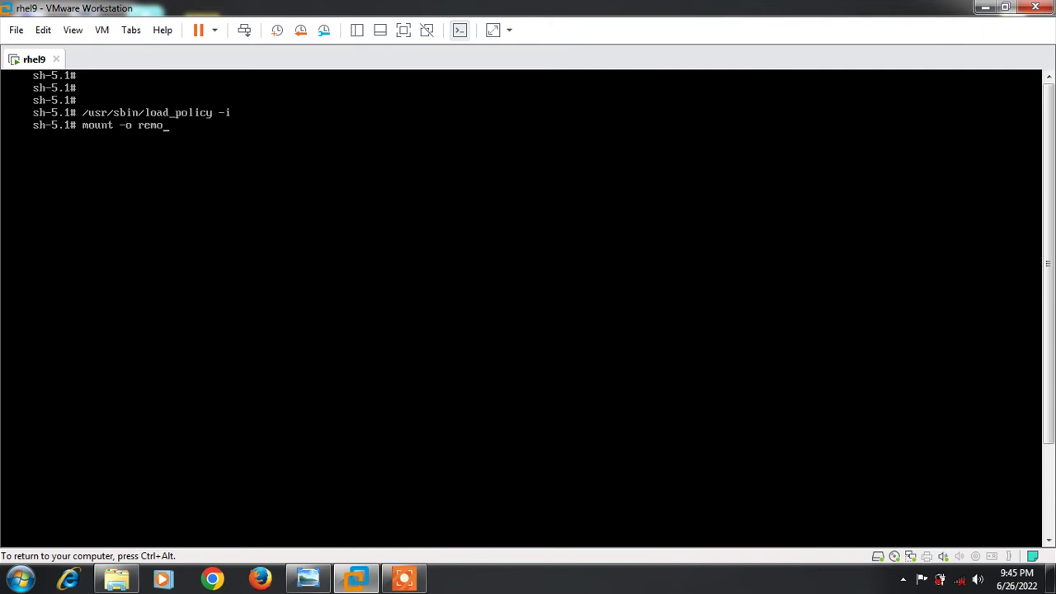
pyautogui.write('unt,rw /')
pyautogui.press('Return')
# Set a new root password with passwd root, then force a reboot with /sbin/reboot -f
pyautogui.write('passwd ')
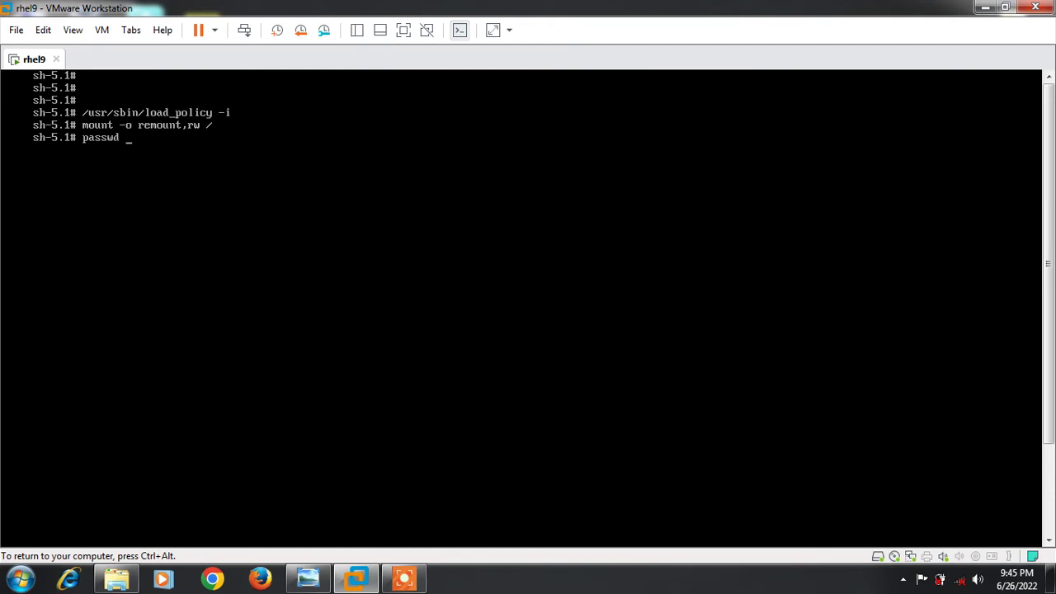
pyautogui.write('root')
pyautogui.press('Return')
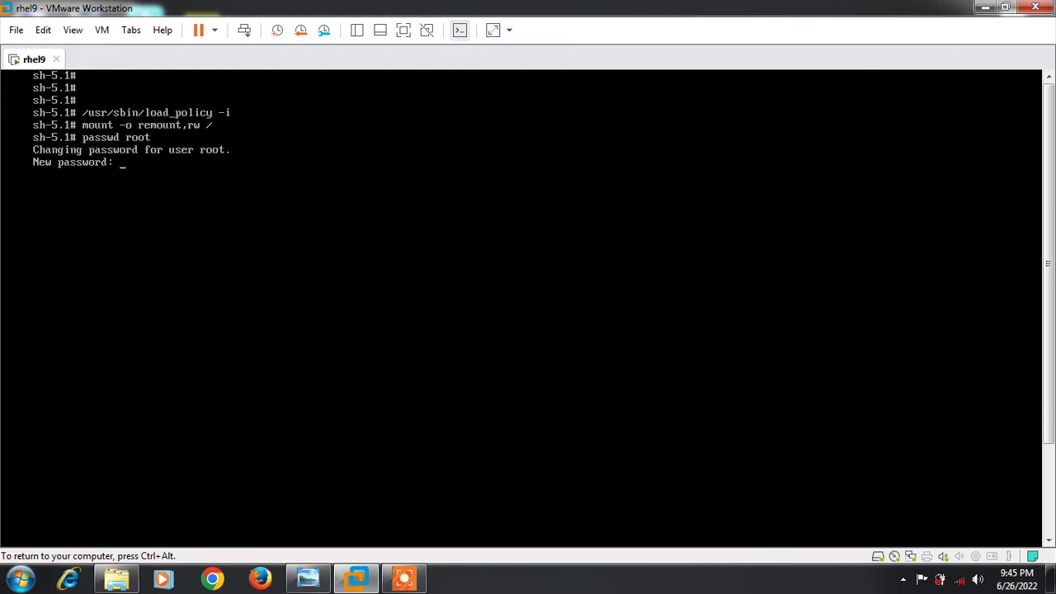
pyautogui.press('Return')
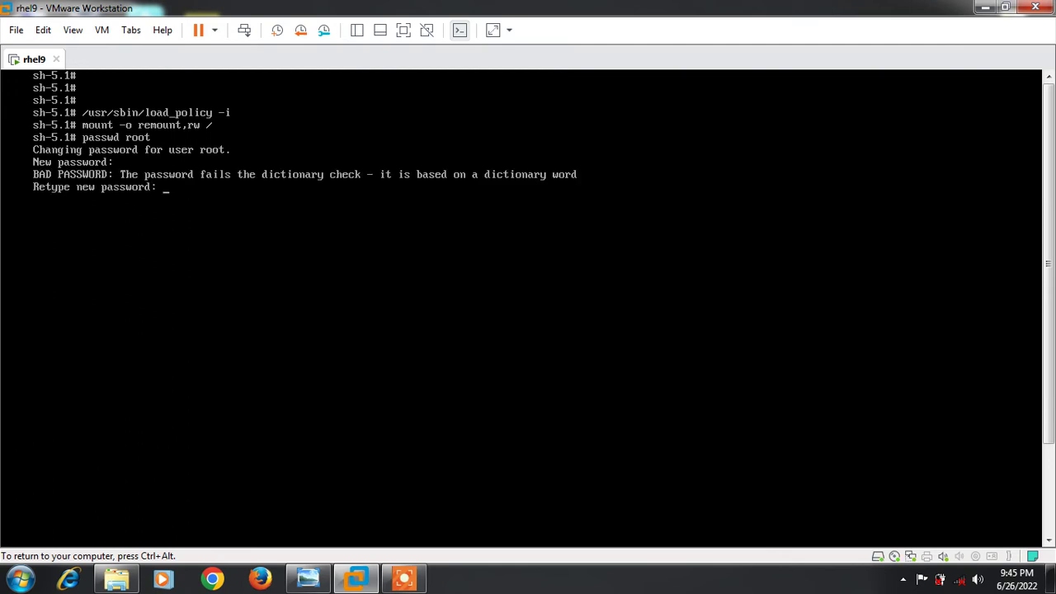
pyautogui.press('Return')
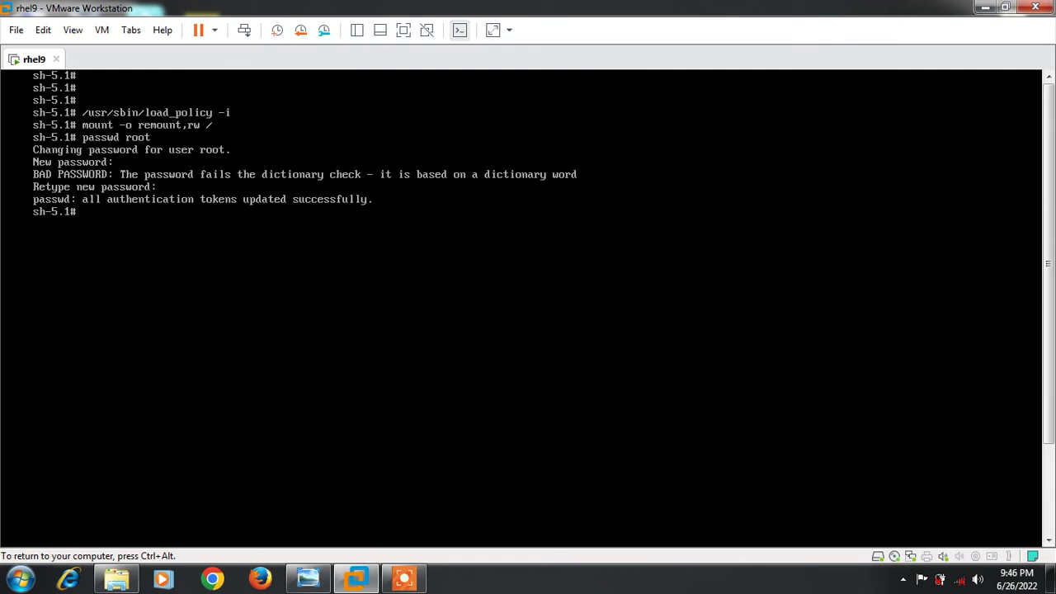
pyautogui.write('/sbin/')
pyautogui.write('reboot')
pyautogui.write(' -f')
pyautogui.press('Return')
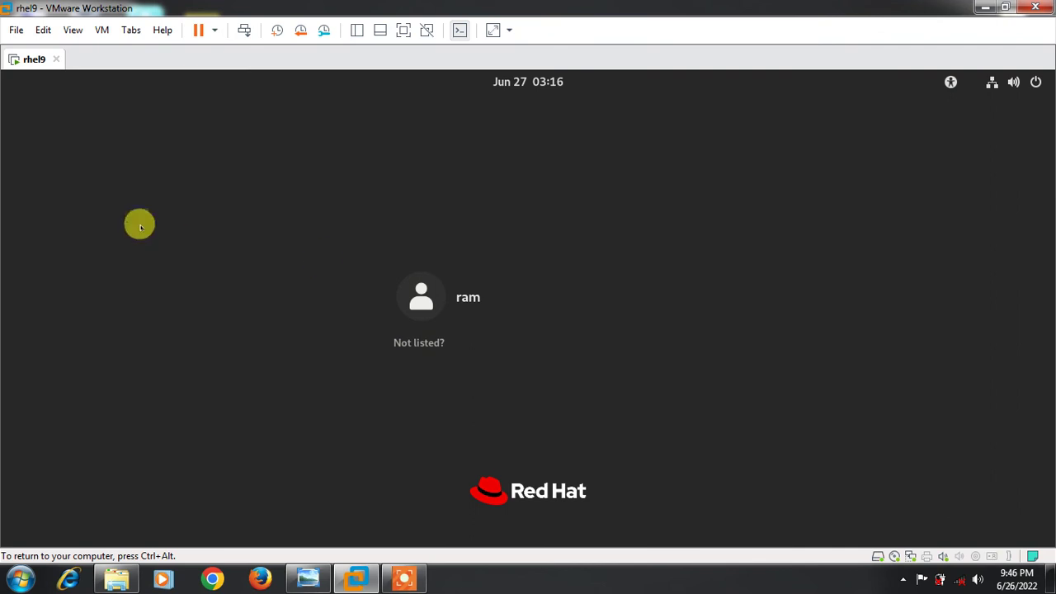
# Attempt a root login with the old password, which the guest rejects
pyautogui.click(392, 344)
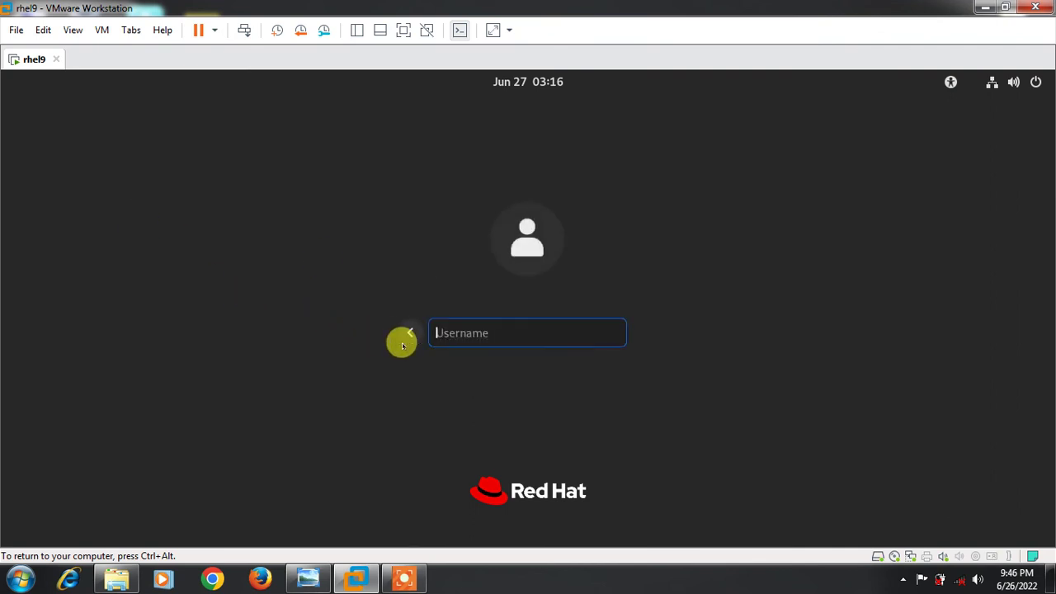
pyautogui.write('root')
pyautogui.press('Return')
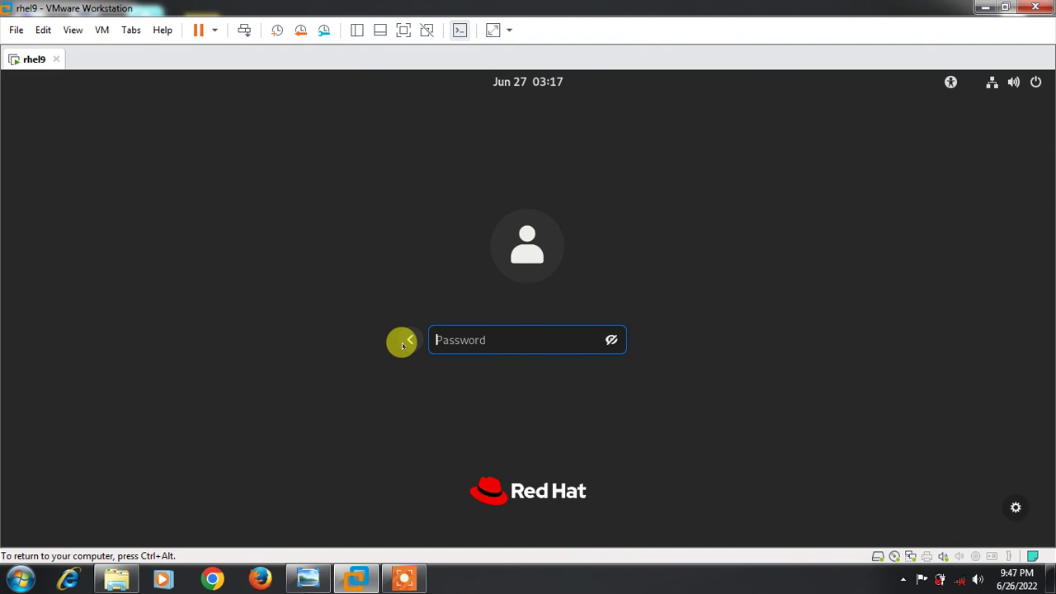
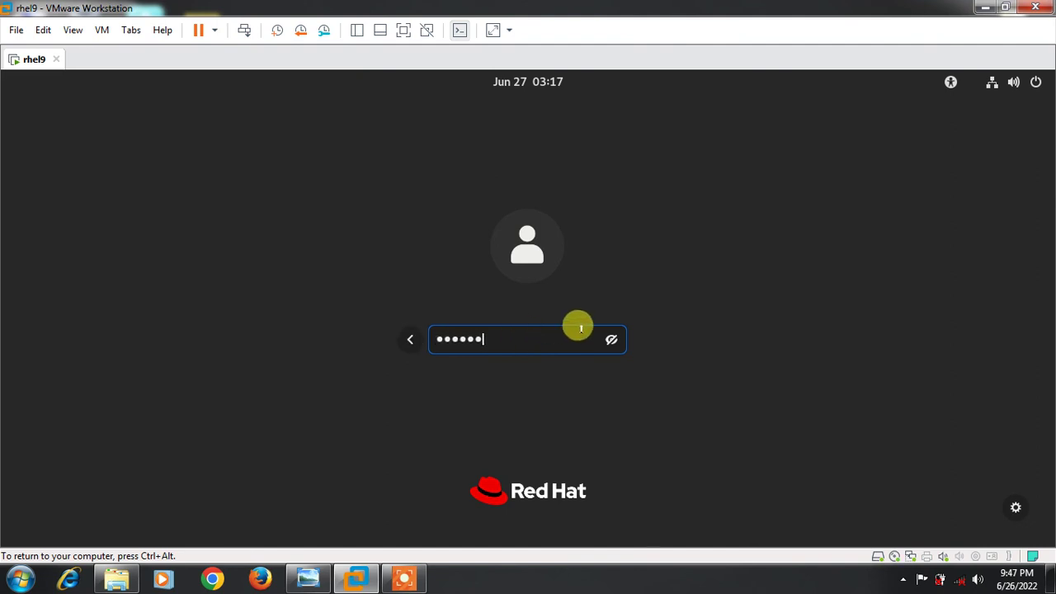
pyautogui.click(612, 340)
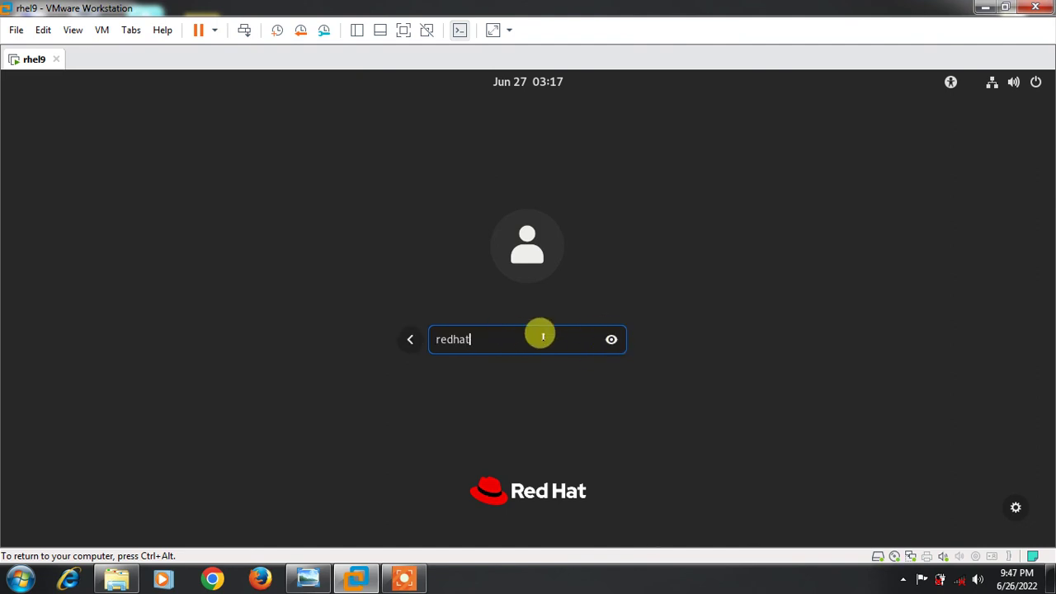
pyautogui.press('Return')
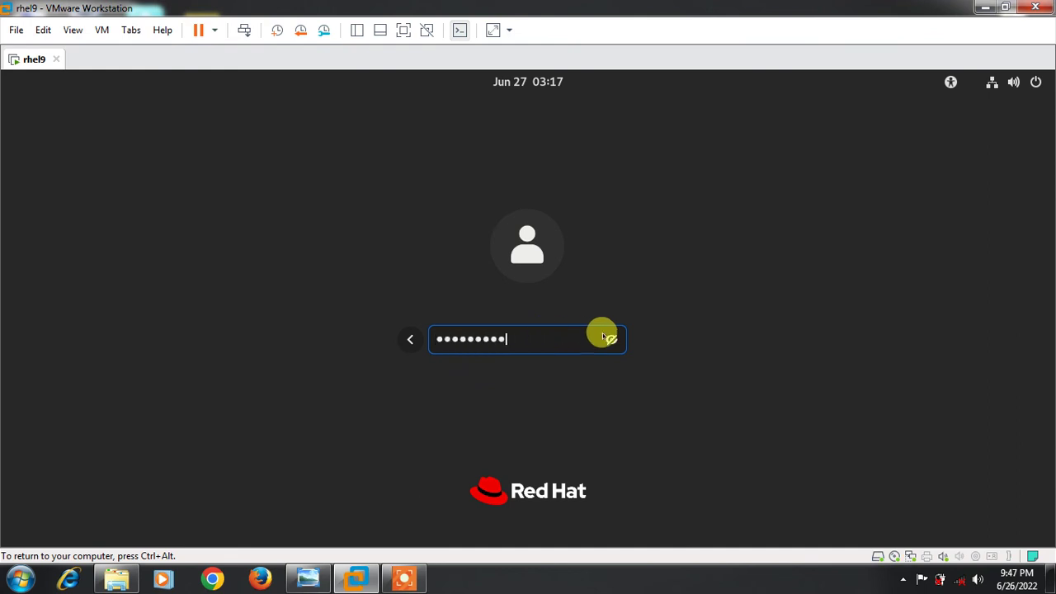
# Log in as root with the newly set password, revealing it to check before submitting
pyautogui.click(612, 339)
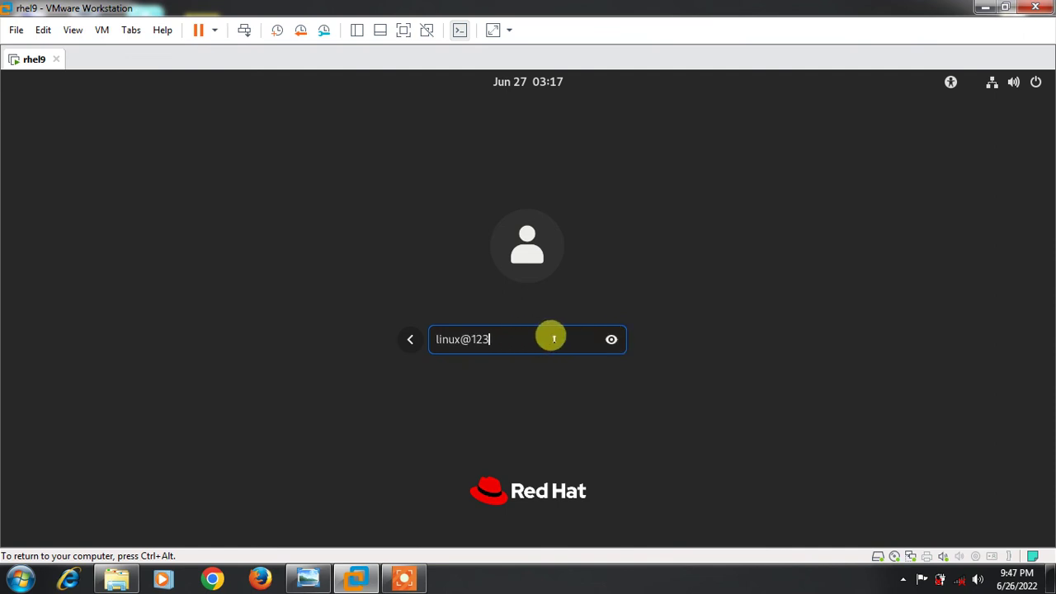
pyautogui.press('Return')
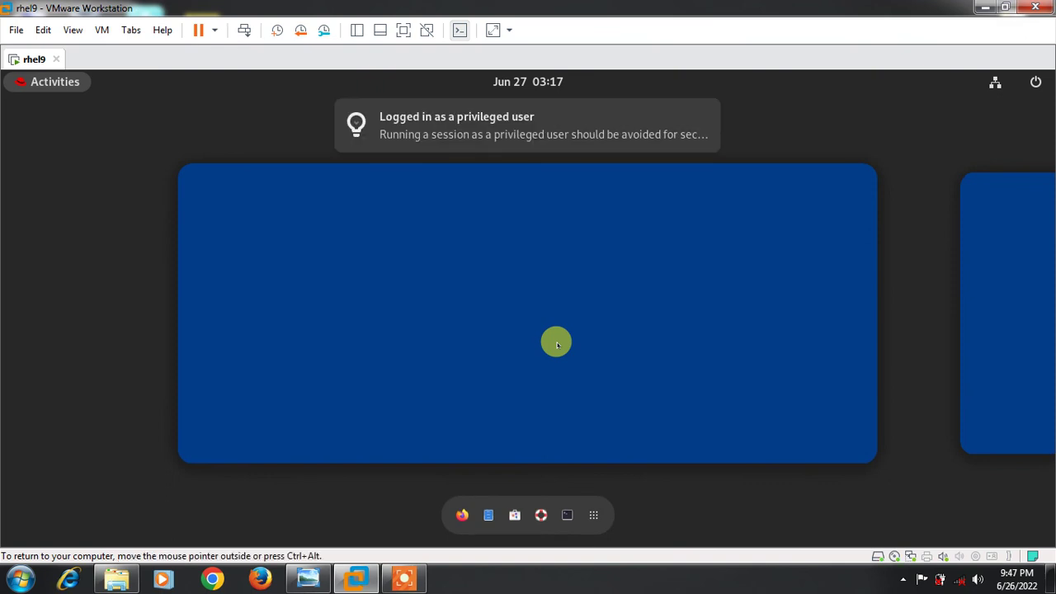
# Open a root terminal on the guest desktop, then bring the thank-you image forward in Photo Viewer
pyautogui.hotkey('ctrl', 'alt')
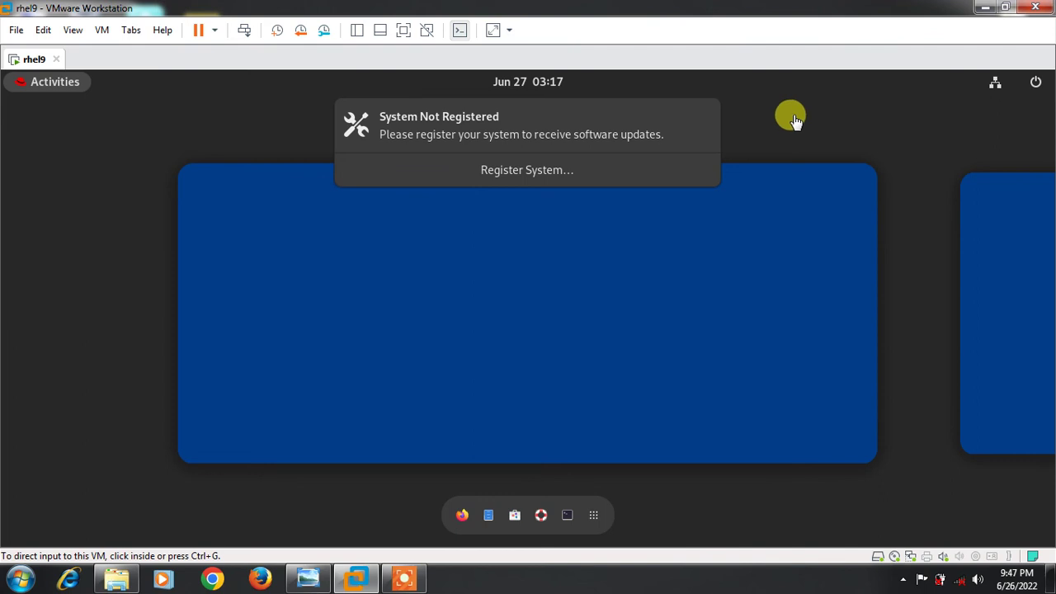
pyautogui.click(705, 115)
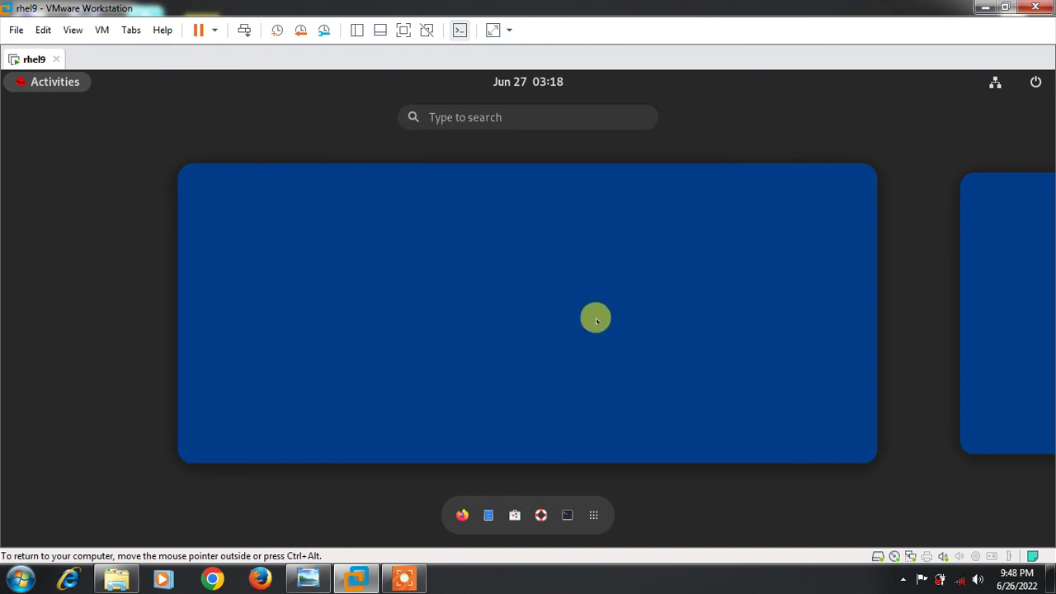
pyautogui.click(569, 512)
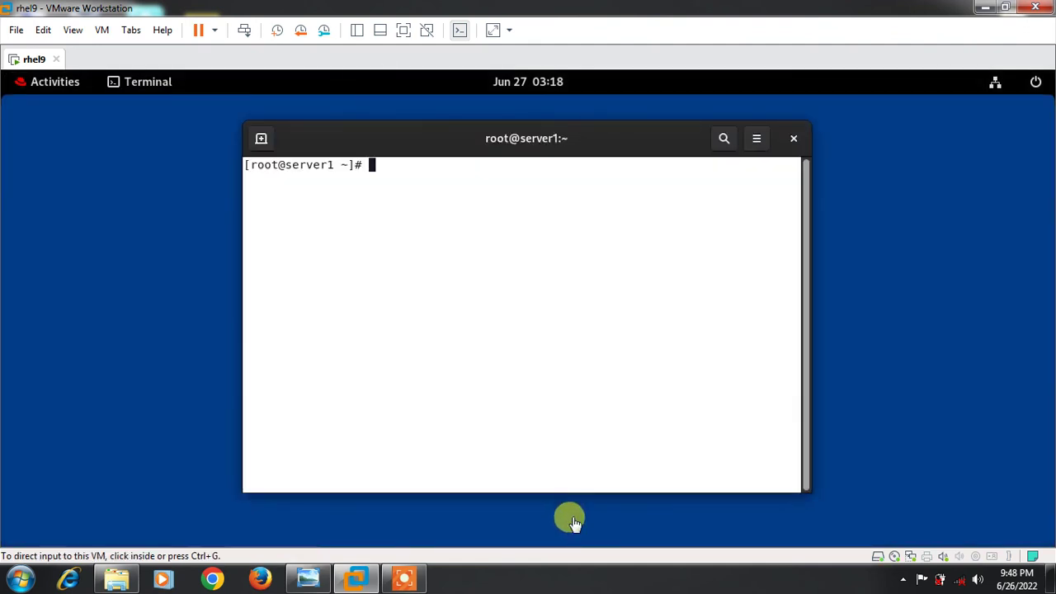
pyautogui.click(326, 582)
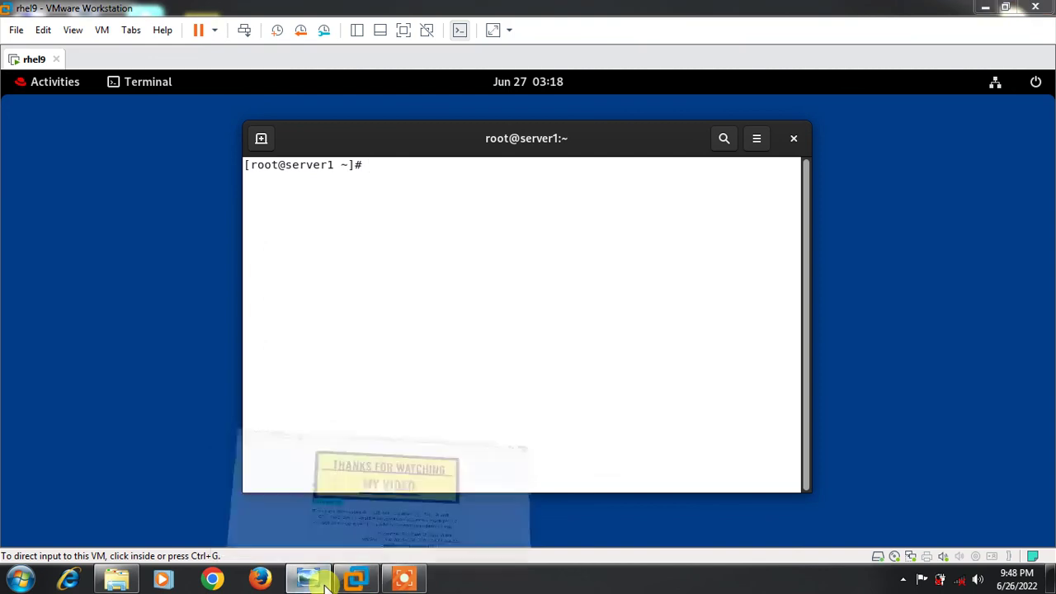